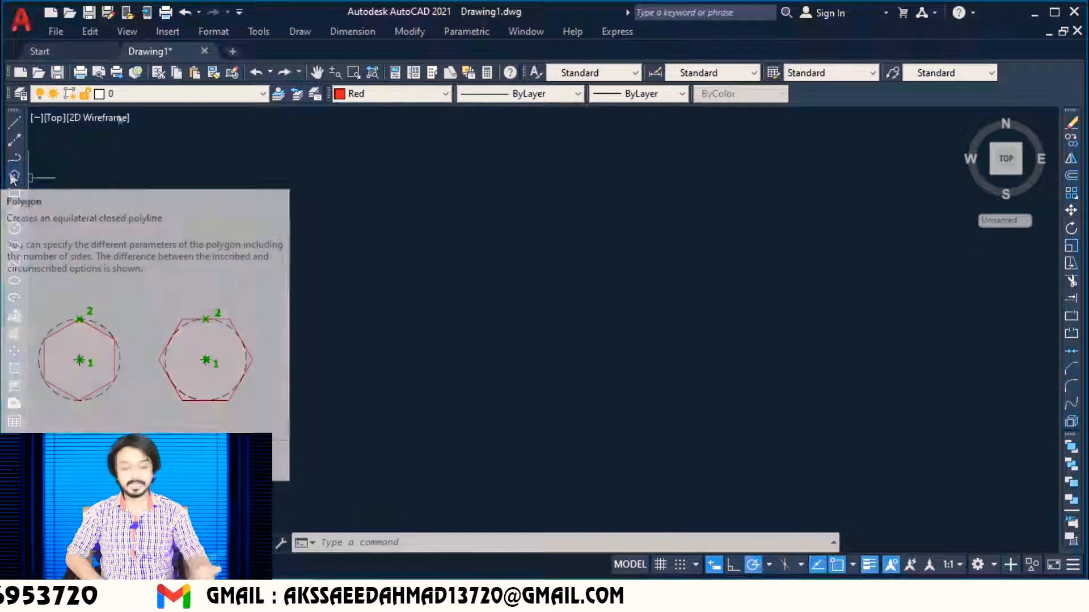
{"action": "left_click", "coordinate": [301, 31]}
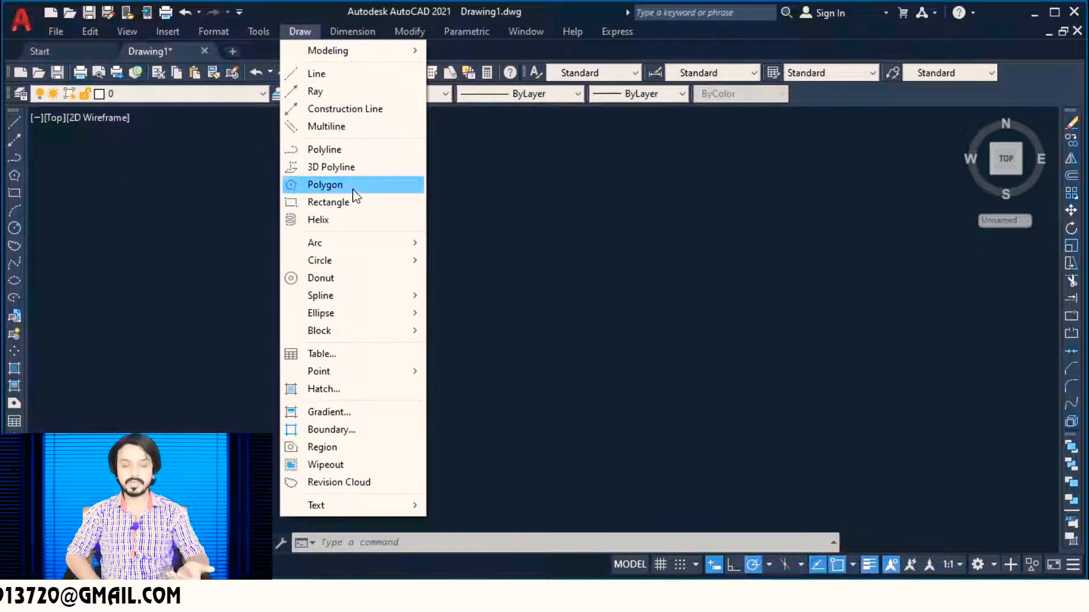
{"action": "left_click", "coordinate": [393, 543]}
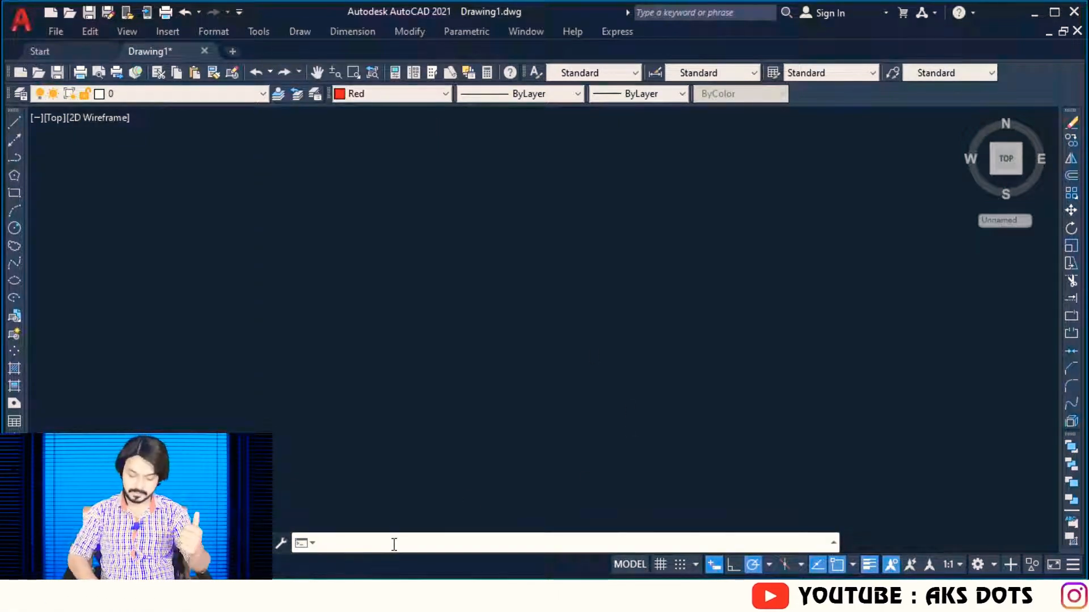
{"action": "type", "text": "POL"}
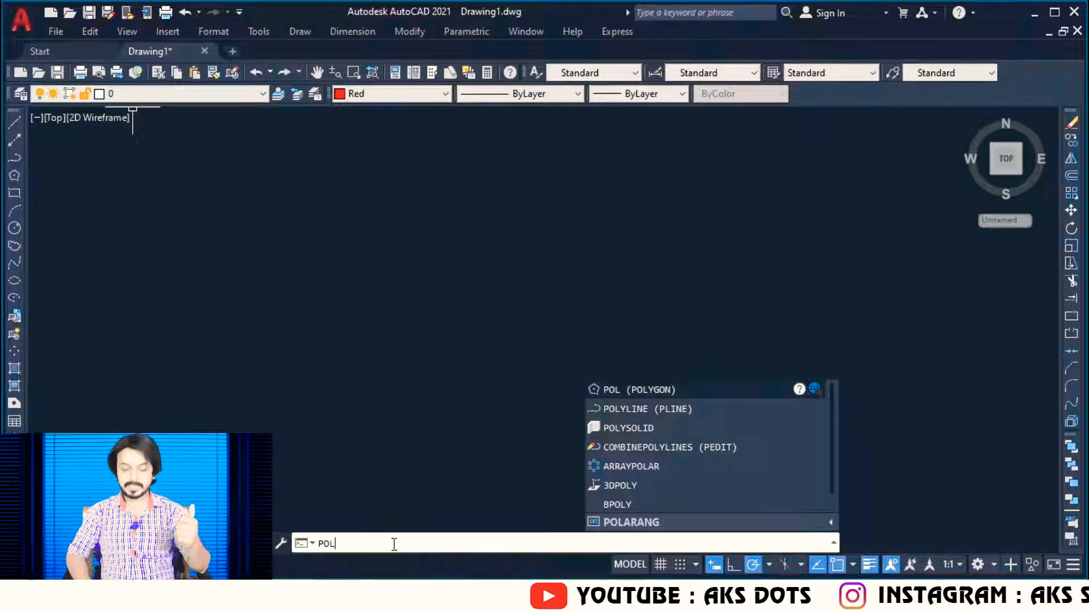
{"action": "key", "text": "Return"}
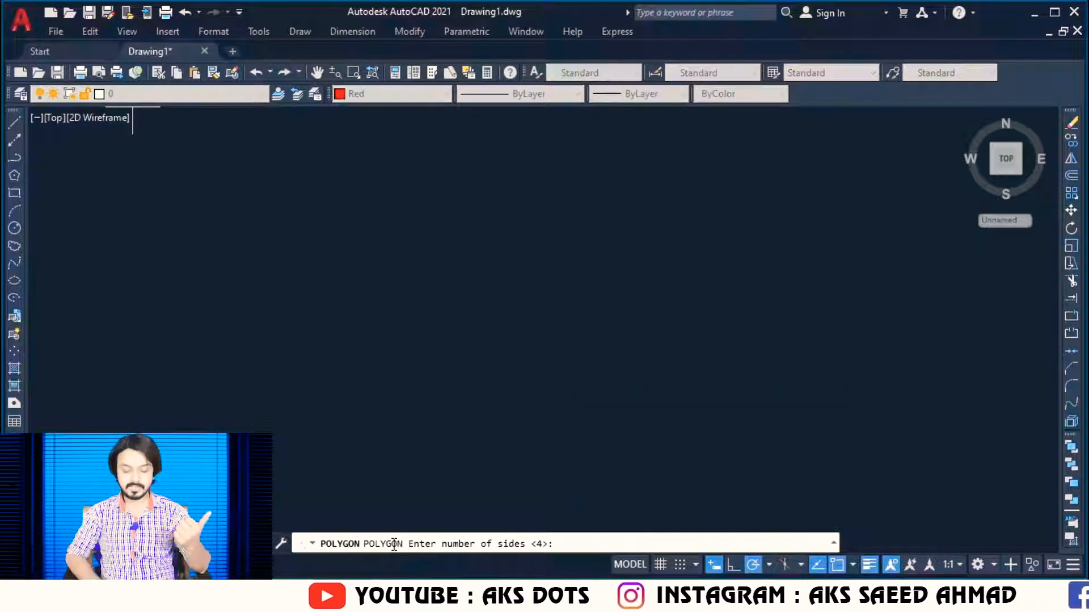
{"action": "key", "text": "Escape"}
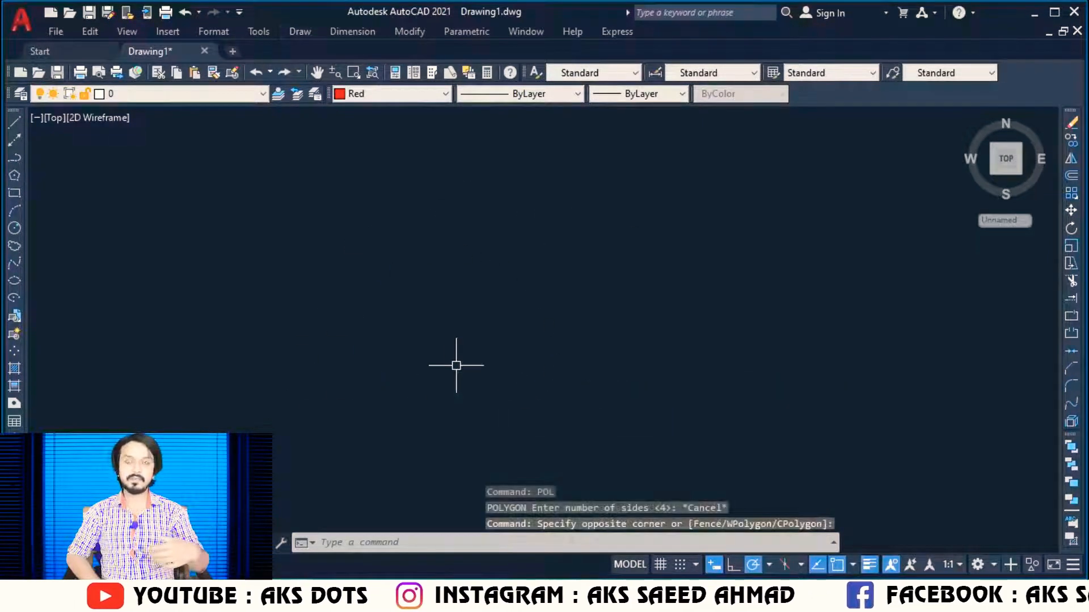
Try to draw a six-sided polygon circumscribed about a circle with a radius of 1'.
{"action": "type", "text": "POL"}
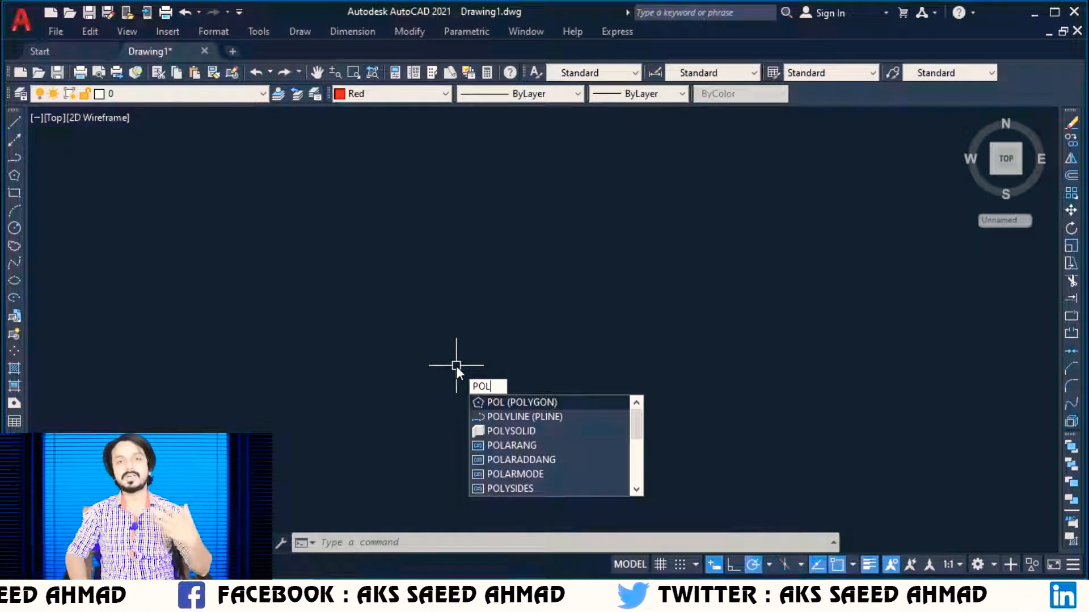
{"action": "key", "text": "Return"}
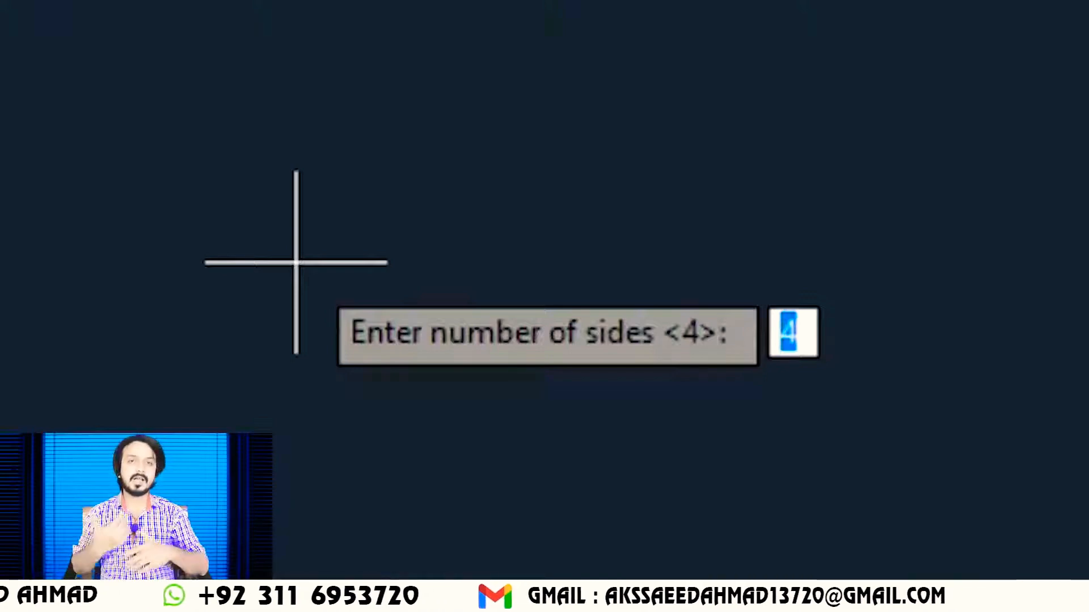
{"action": "type", "text": "6"}
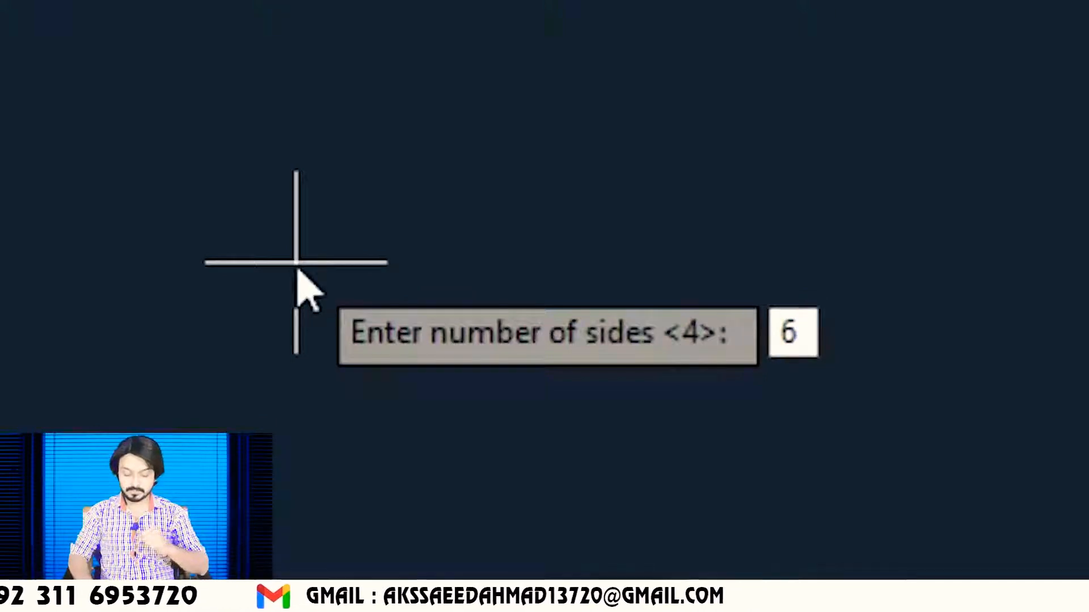
{"action": "key", "text": "Return"}
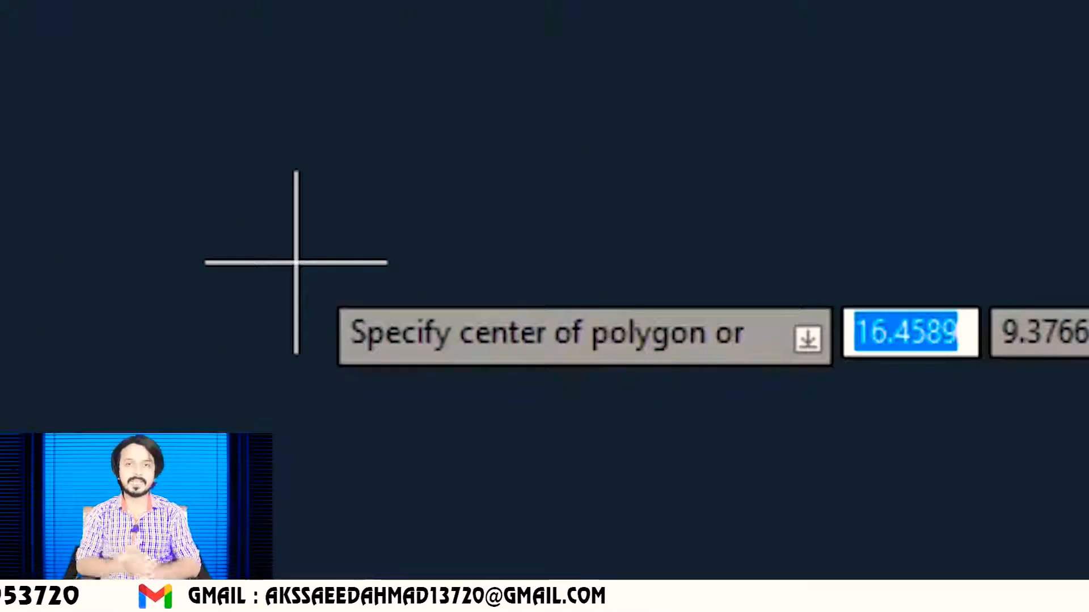
{"action": "type", "text": "2"}
{"action": "key", "text": "Tab"}
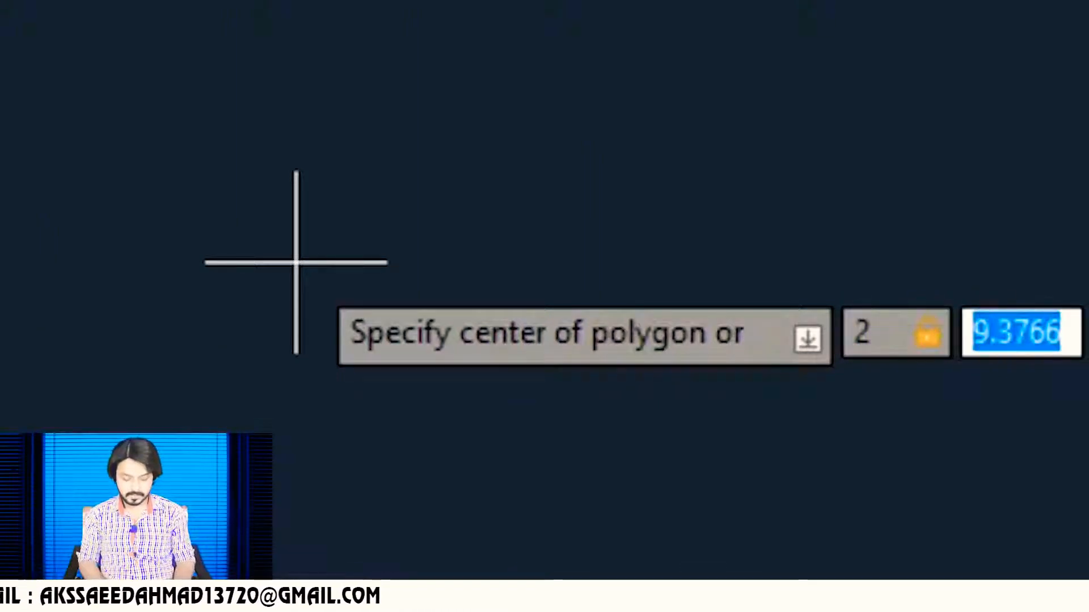
{"action": "type", "text": "2"}
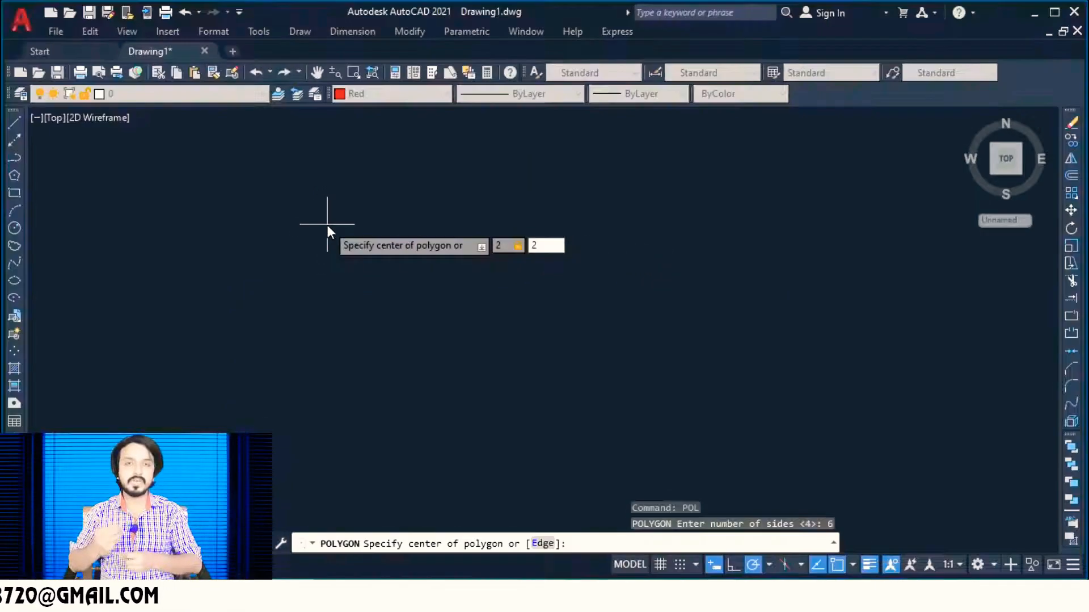
{"action": "key", "text": "Return"}
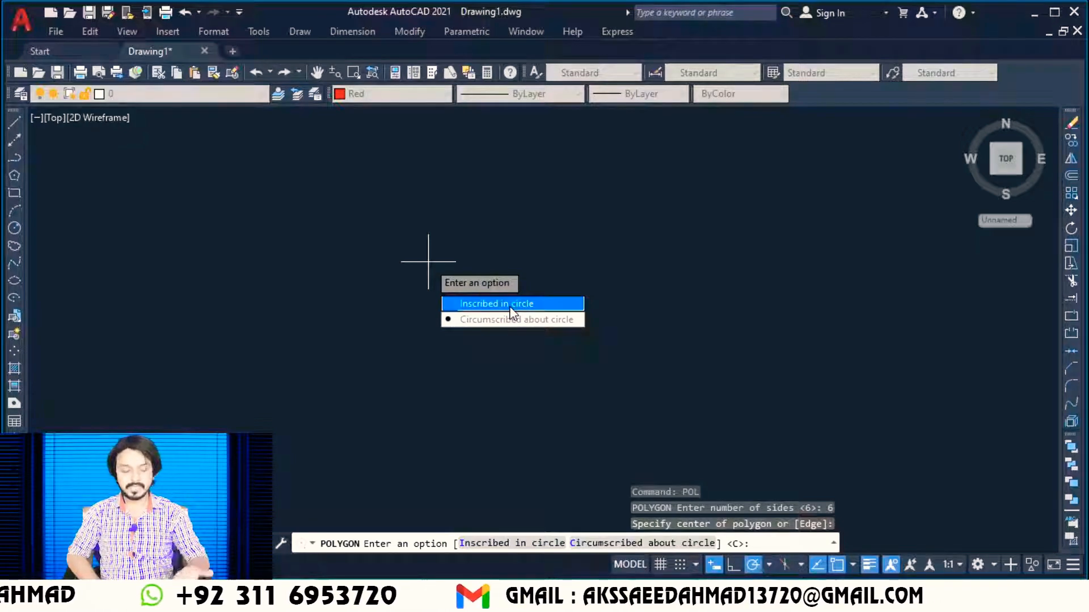
{"action": "left_click", "coordinate": [513, 312]}
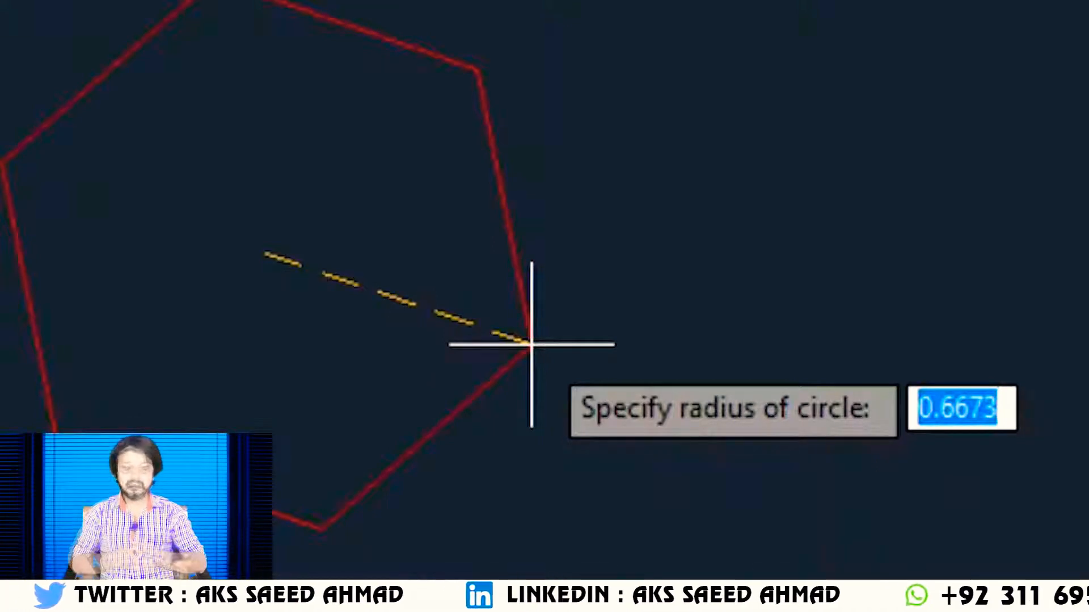
{"action": "type", "text": "1'"}
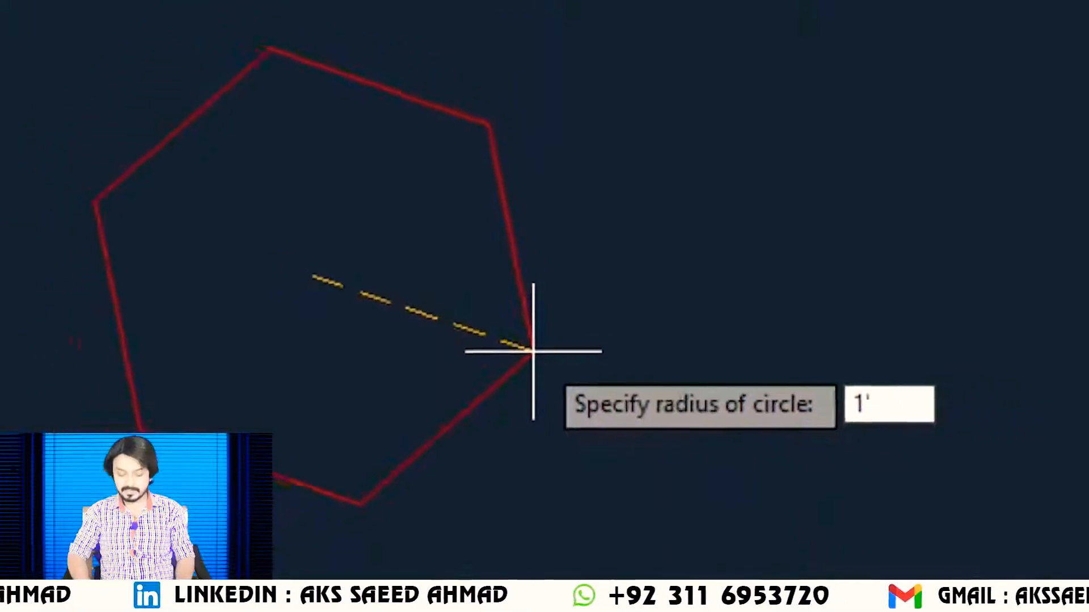
{"action": "key", "text": "Return"}
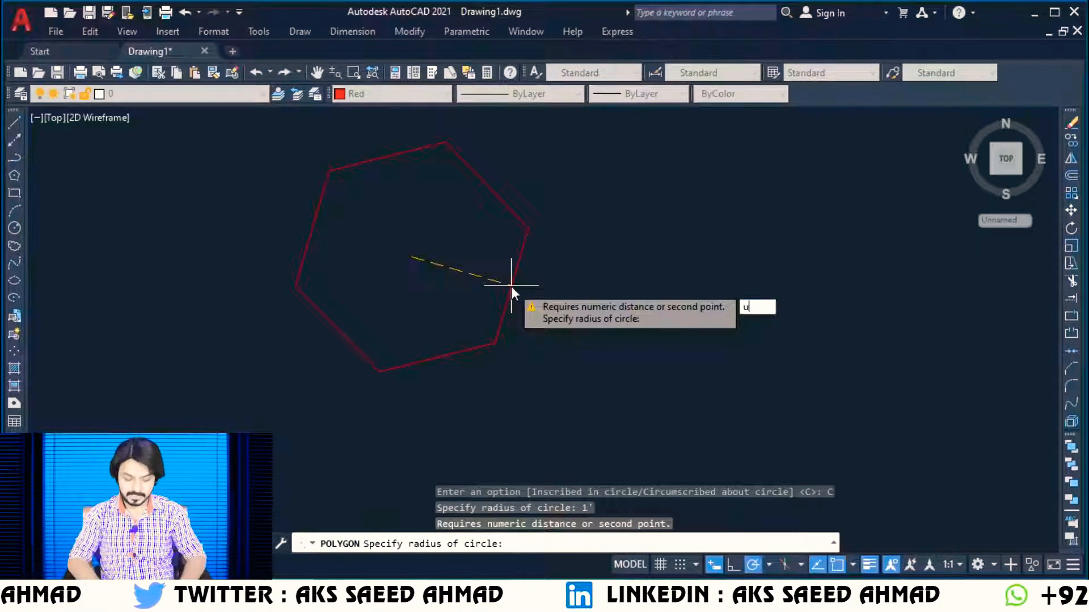
{"action": "key", "text": "Escape"}
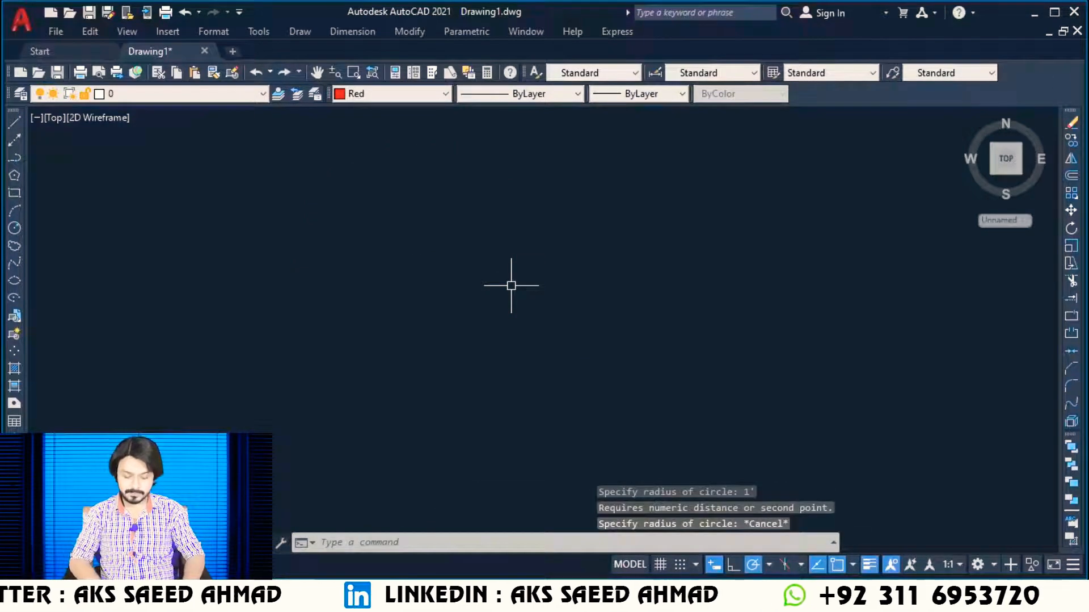
Set the drawing's length units to Architectural with a precision of 0'-0".
{"action": "type", "text": "un"}
{"action": "key", "text": "Return"}
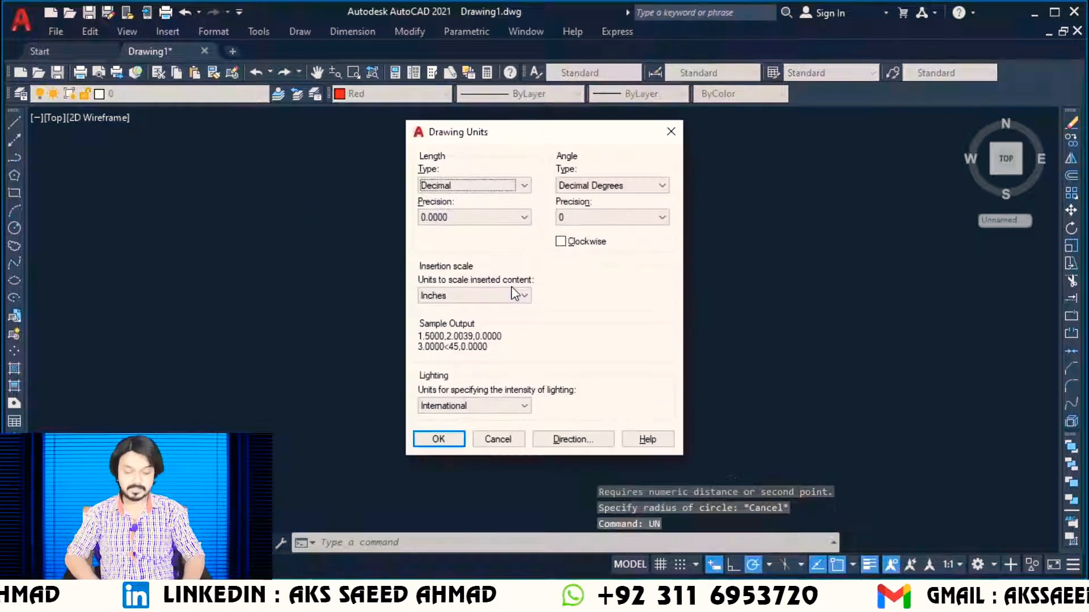
{"action": "left_click", "coordinate": [516, 185]}
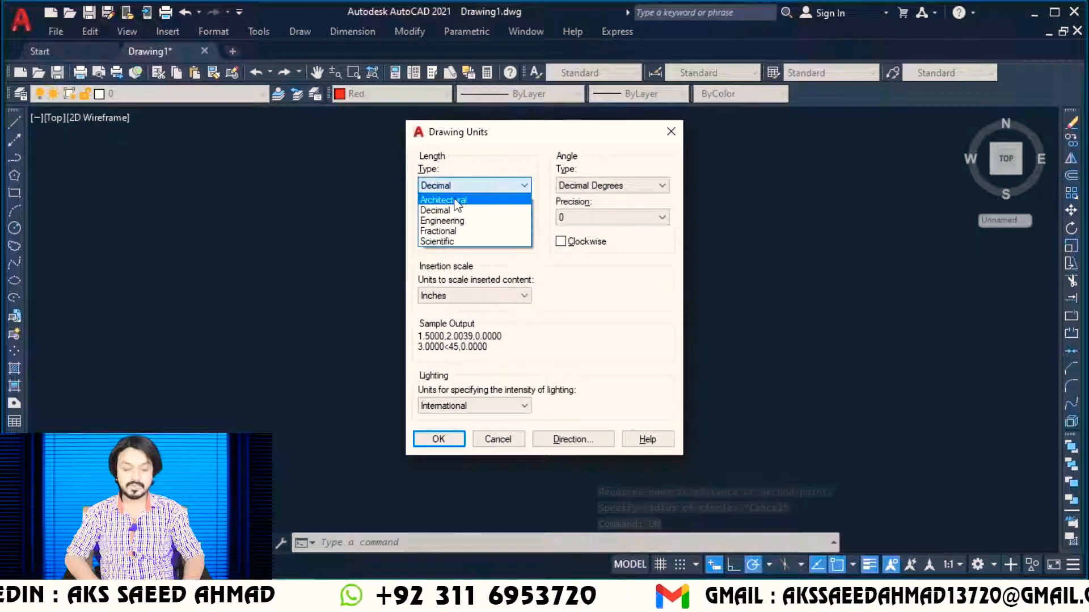
{"action": "left_click", "coordinate": [456, 201]}
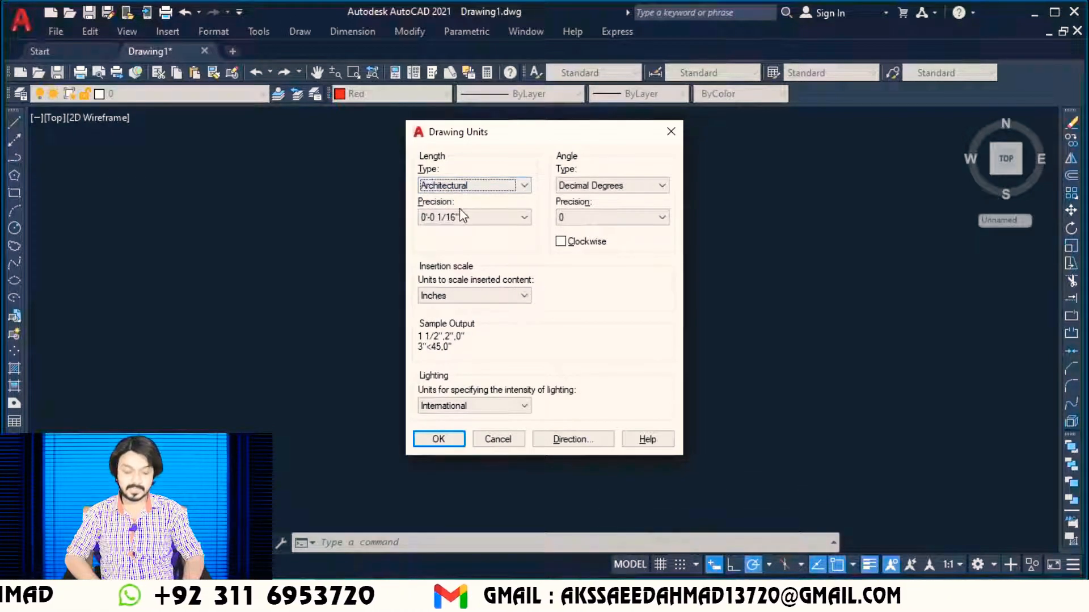
{"action": "left_click", "coordinate": [460, 216]}
{"action": "left_click", "coordinate": [465, 228]}
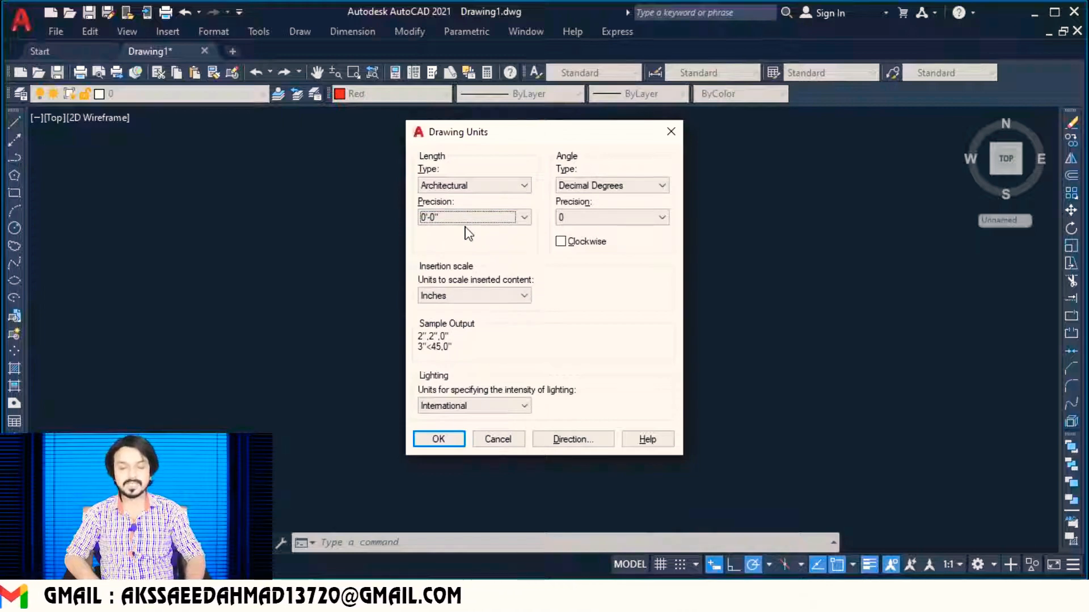
{"action": "left_click", "coordinate": [431, 439]}
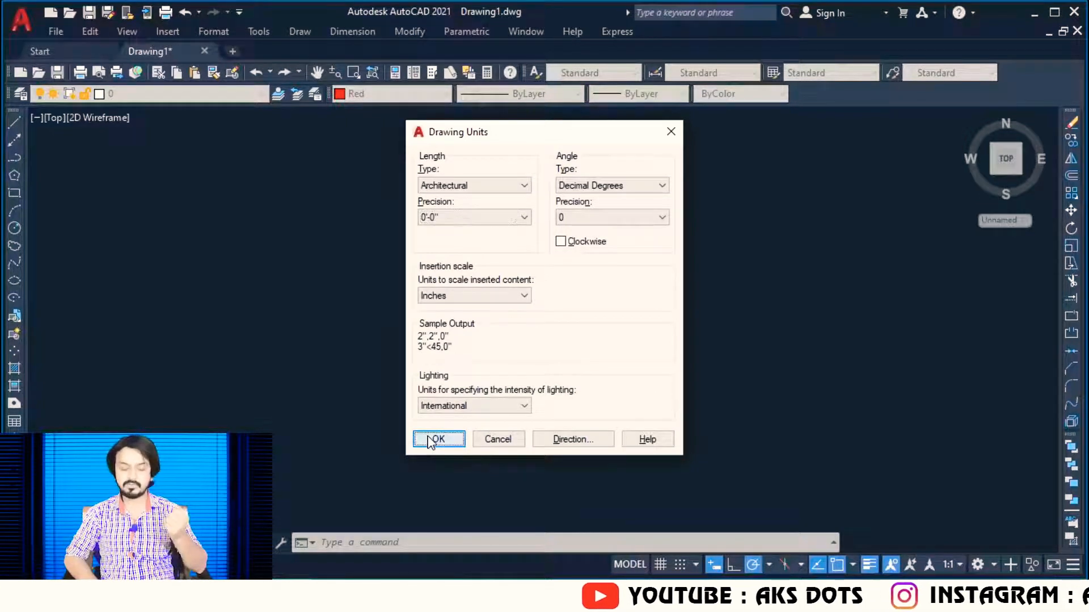
Draw a six-sided polygon in the empty drawing area, circumscribed about a circle with a radius of 1'.
{"action": "type", "text": "pol"}
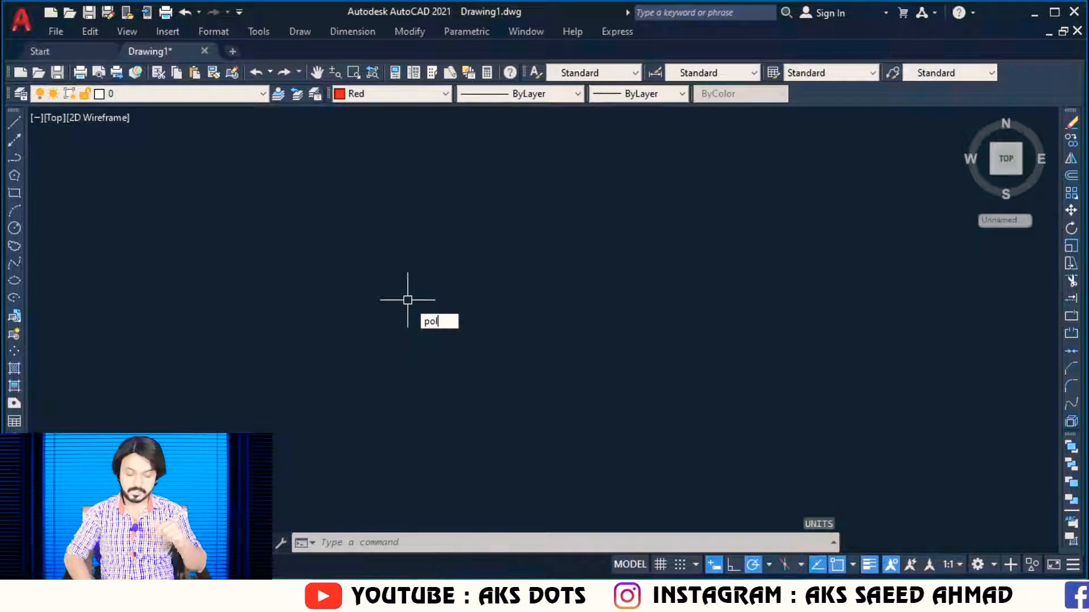
{"action": "key", "text": "Return"}
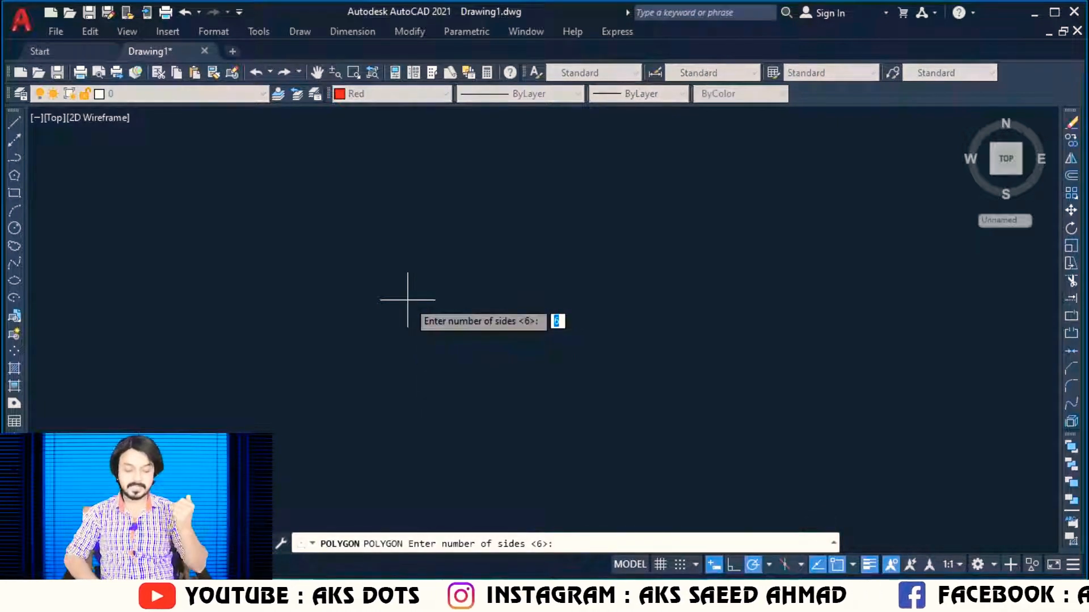
{"action": "key", "text": "Return"}
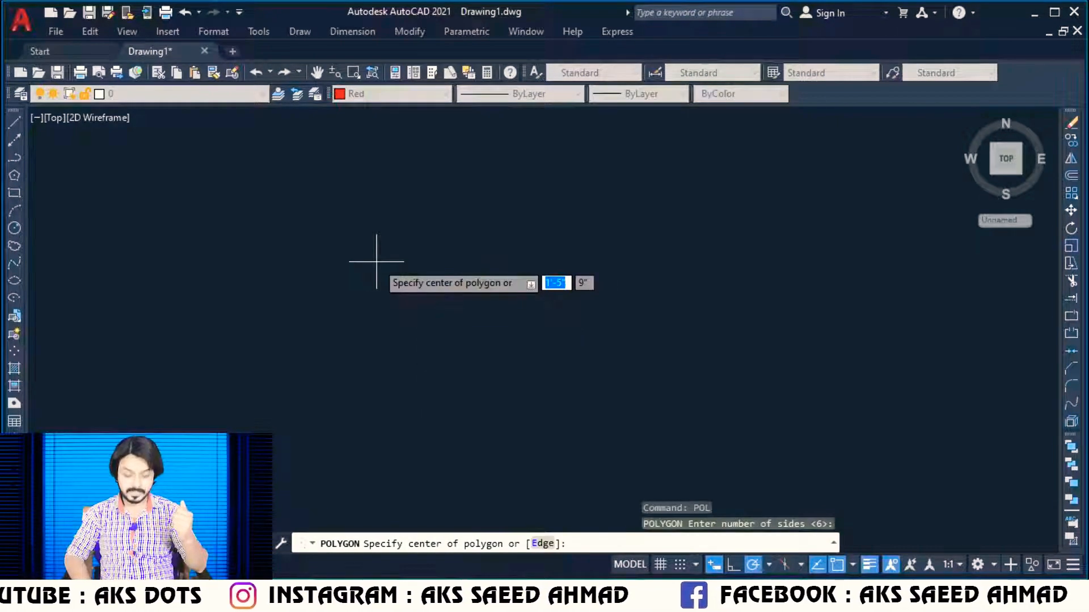
{"action": "left_click", "coordinate": [377, 261]}
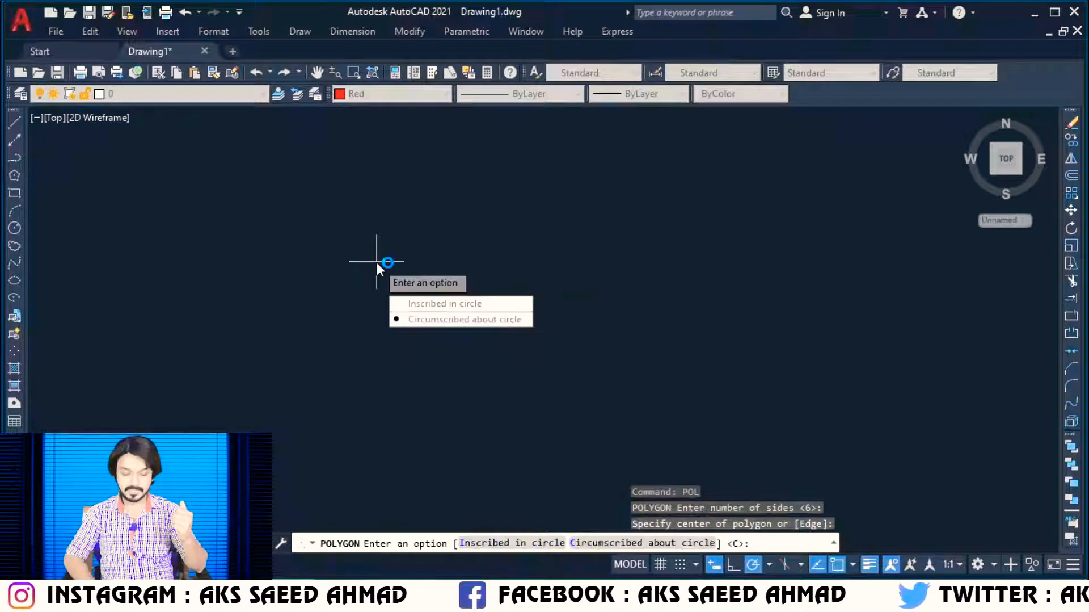
{"action": "left_click", "coordinate": [455, 318]}
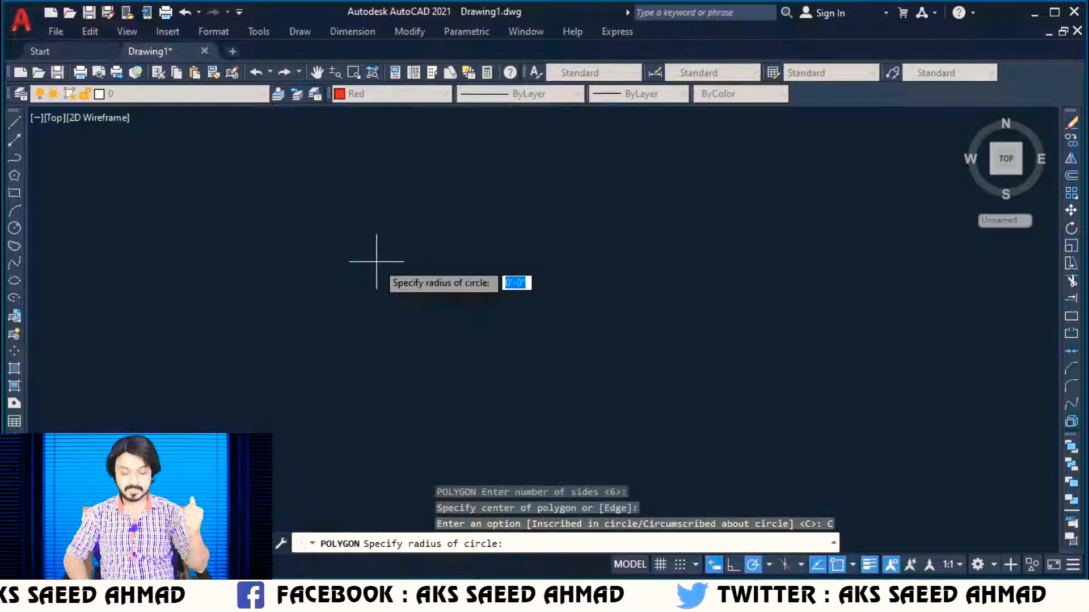
{"action": "type", "text": "1'"}
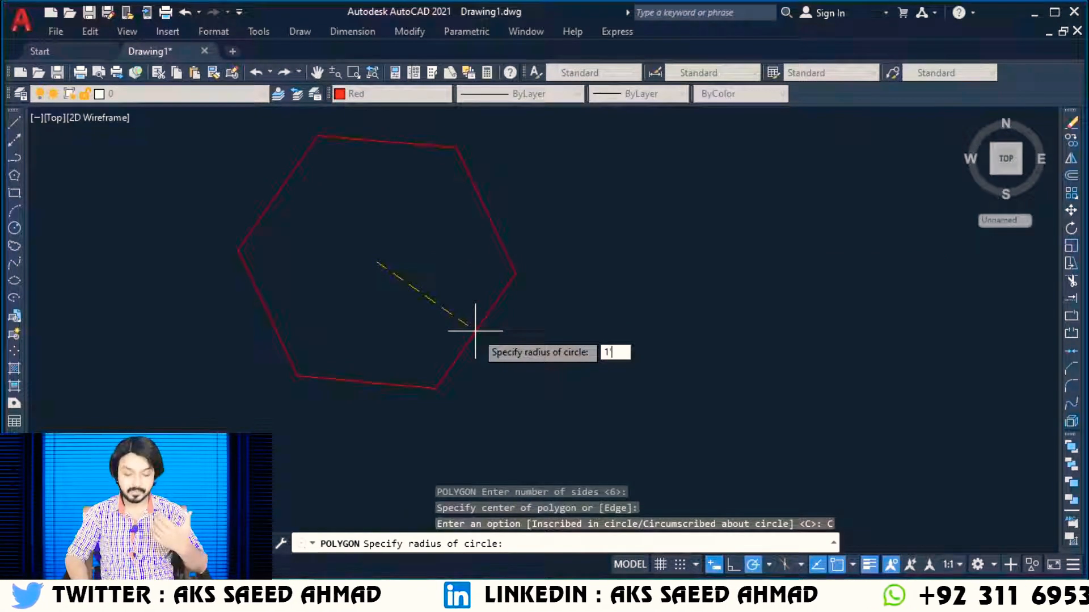
{"action": "key", "text": "Return"}
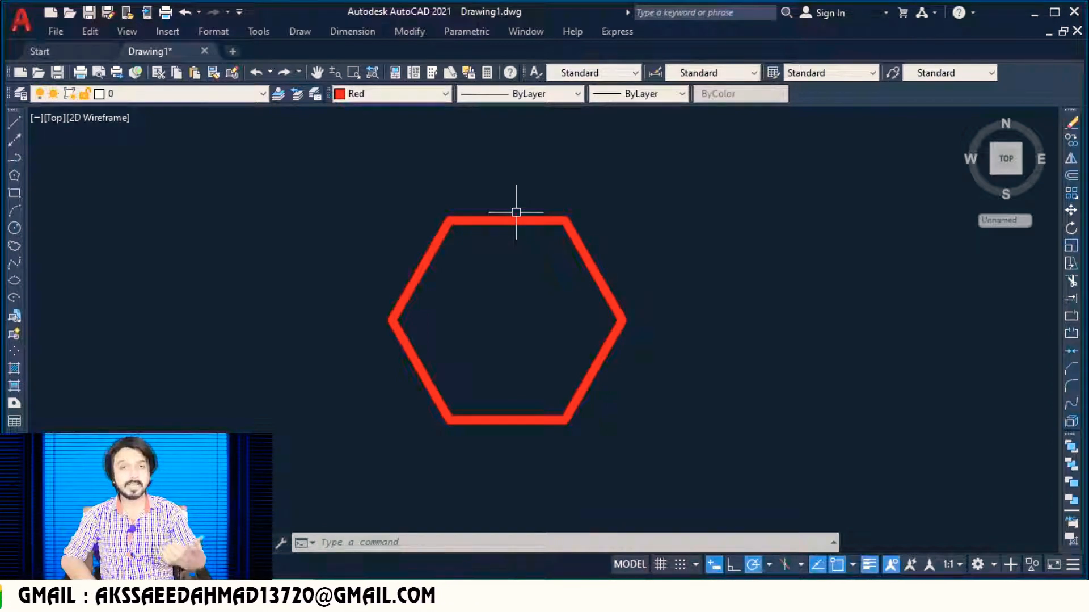
Enable all object snap modes in the drafting settings.
{"action": "left_click", "coordinate": [696, 561]}
{"action": "left_click", "coordinate": [632, 544]}
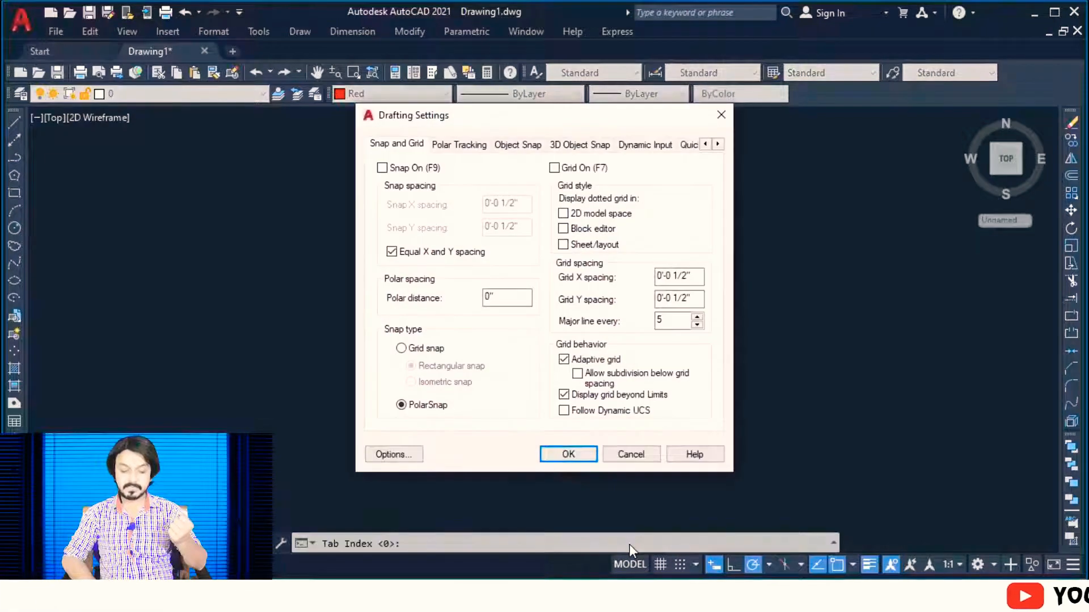
{"action": "left_click", "coordinate": [535, 146]}
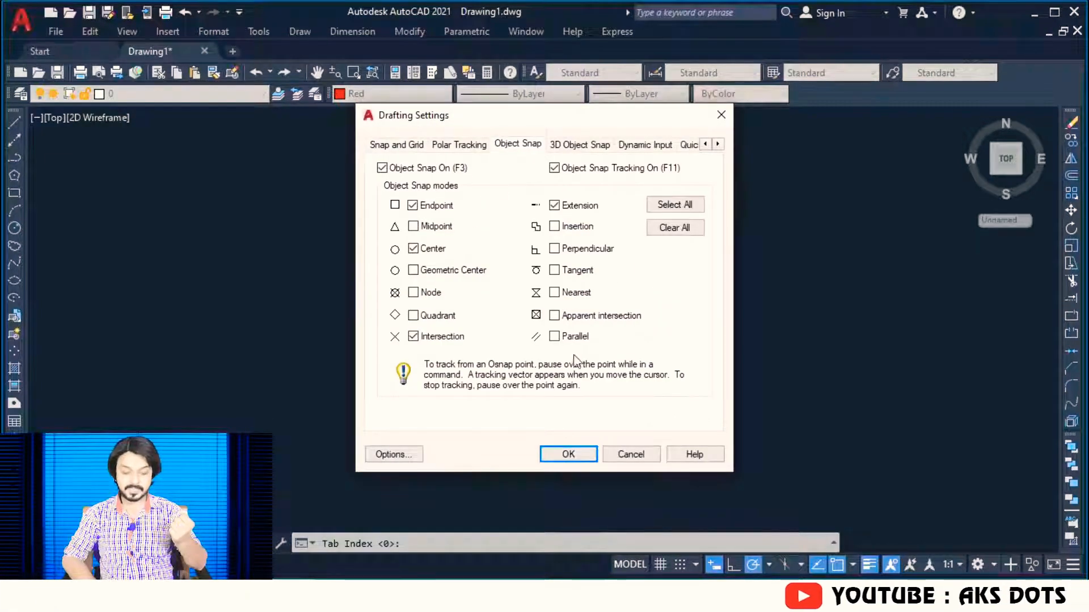
{"action": "left_click", "coordinate": [414, 226]}
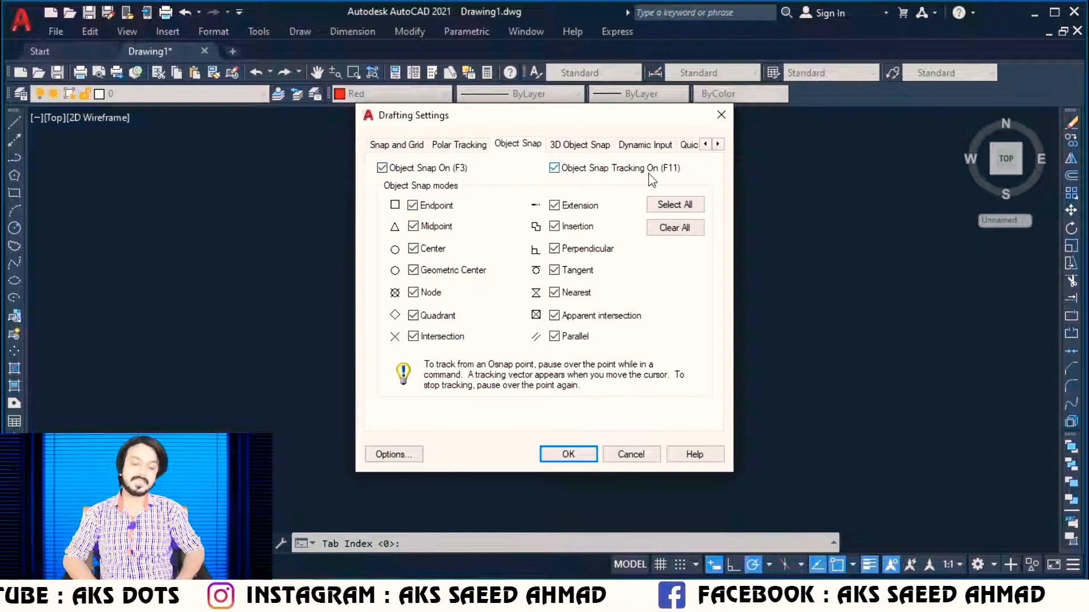
{"action": "left_click", "coordinate": [562, 455]}
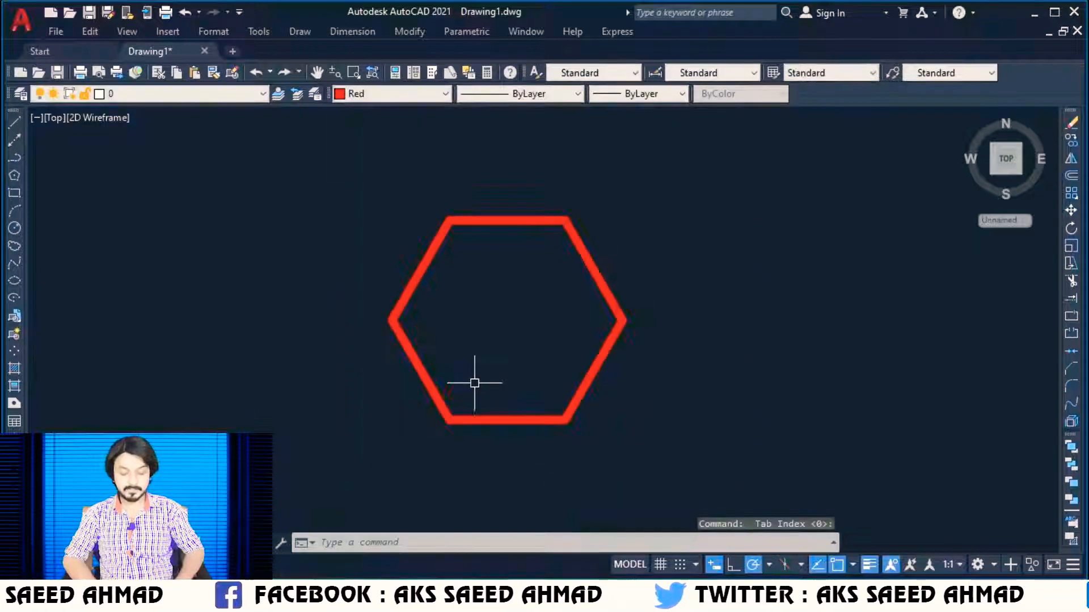
Draw a circle from the hexagon's center to the midpoint of its lower-right side.
{"action": "type", "text": "c"}
{"action": "key", "text": "Return"}
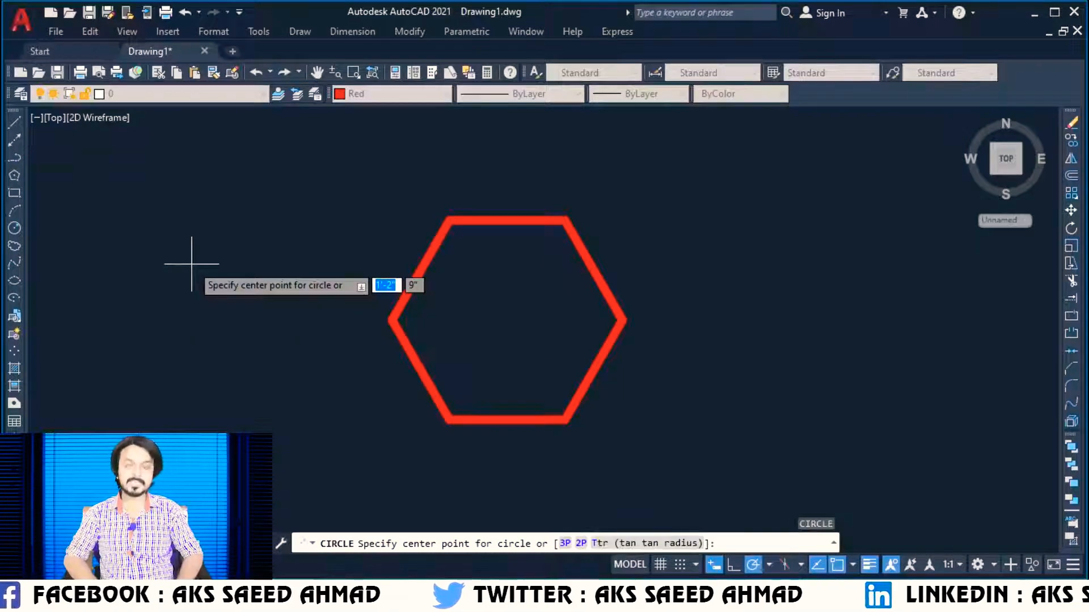
{"action": "left_click", "coordinate": [507, 319]}
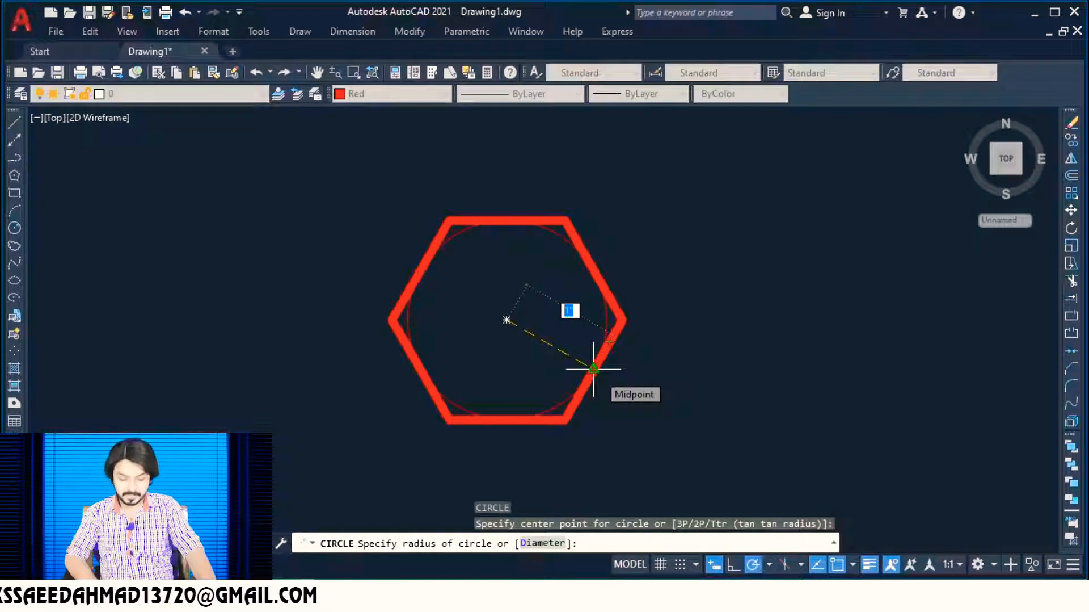
{"action": "left_click", "coordinate": [594, 368]}
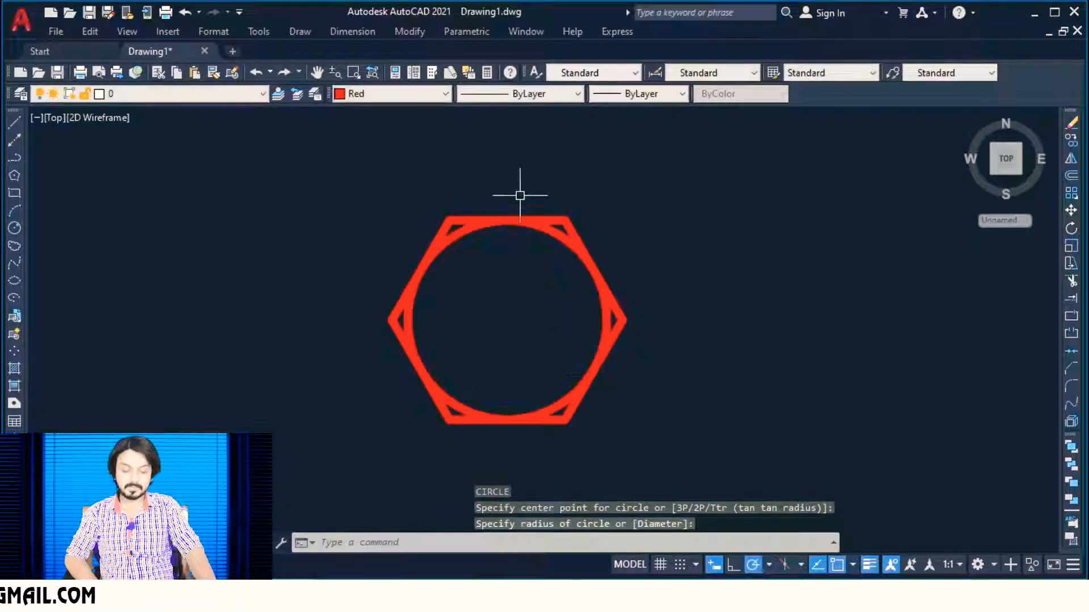
Change the color of the circle inside the hexagon to ByBlock and dismiss its quick properties.
{"action": "left_click", "coordinate": [441, 242]}
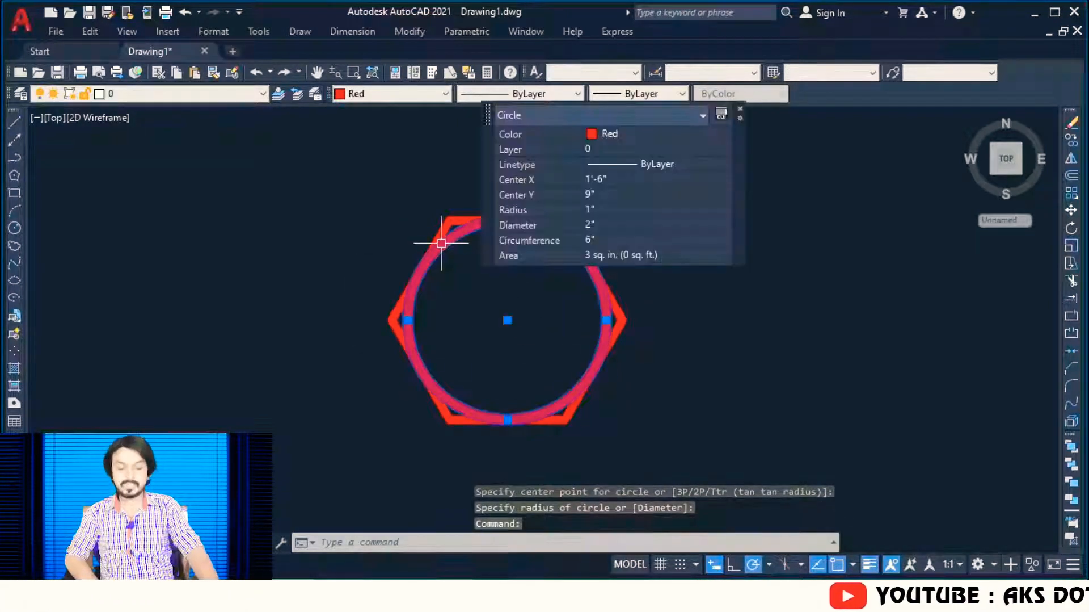
{"action": "left_click", "coordinate": [607, 130]}
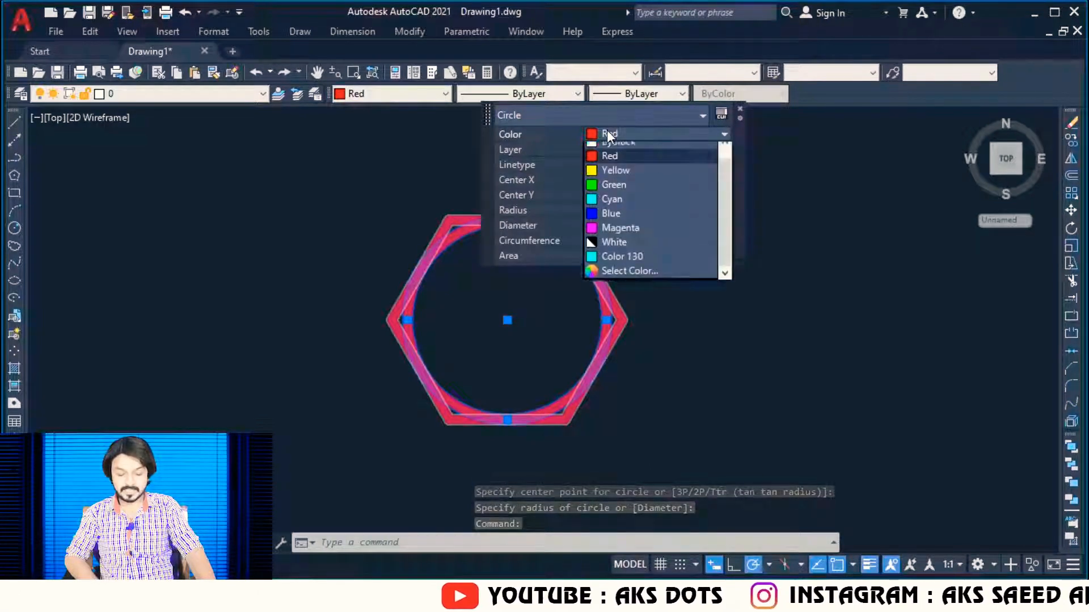
{"action": "left_click", "coordinate": [613, 146]}
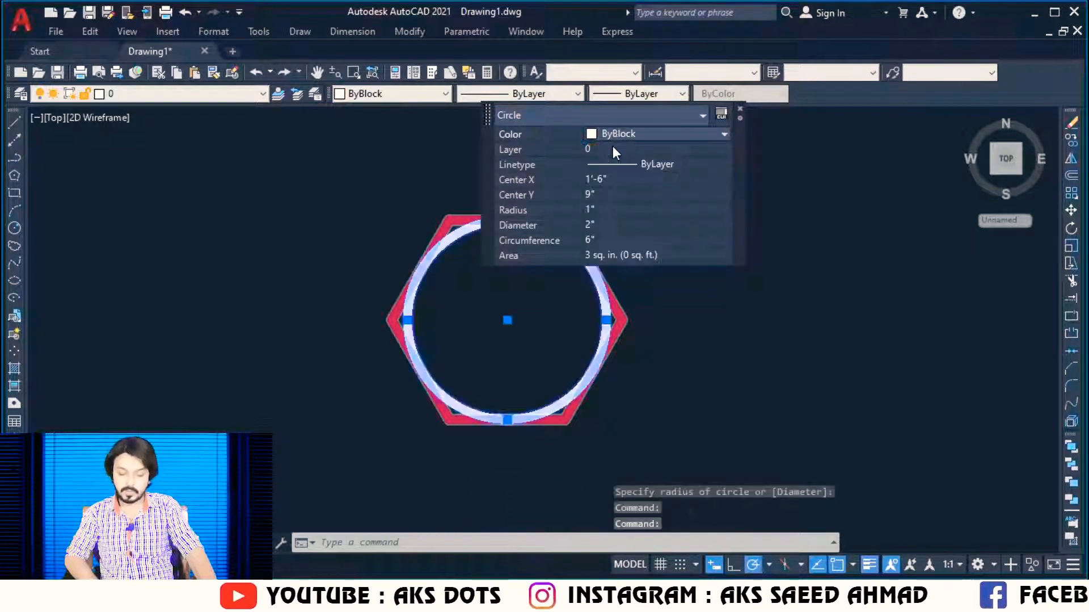
{"action": "left_click", "coordinate": [741, 111]}
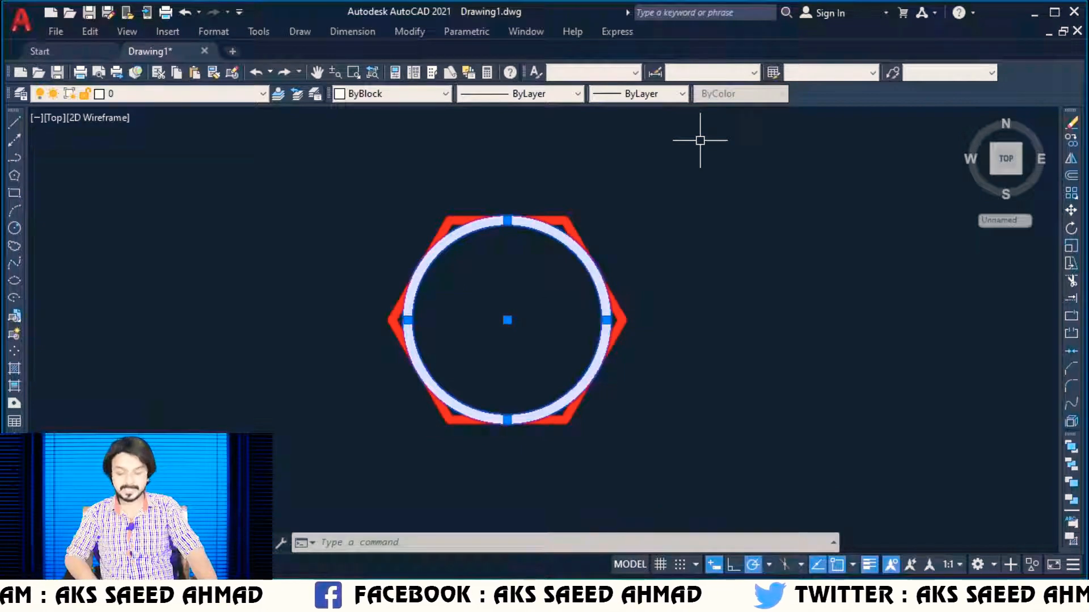
Erase the circle inside the hexagon and draw a new one from the hexagon's center out to its right-hand vertex.
{"action": "left_click", "coordinate": [604, 325]}
{"action": "key", "text": "Delete"}
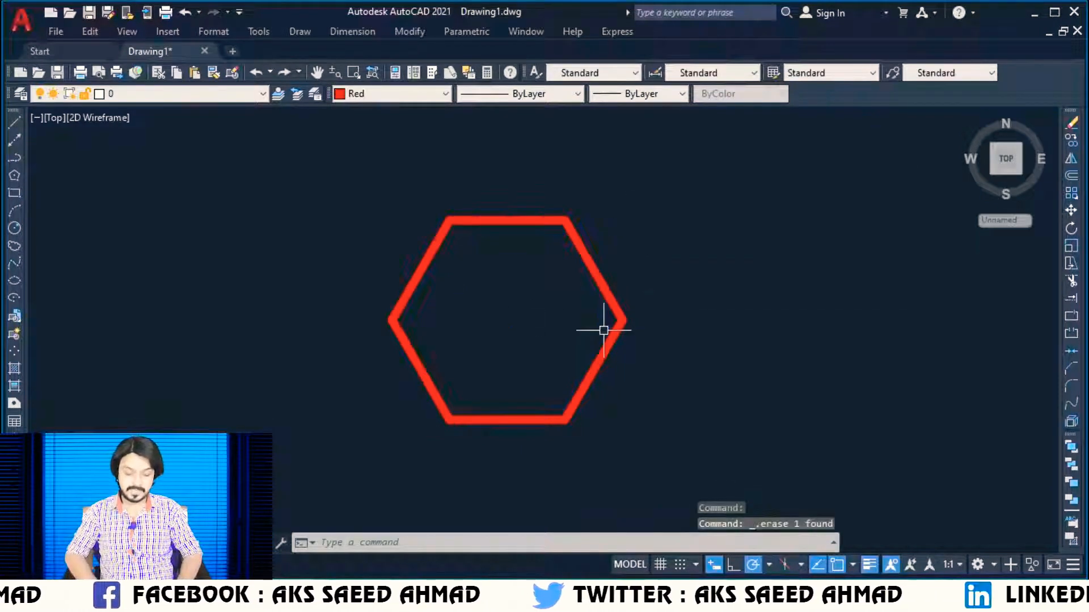
{"action": "type", "text": "c"}
{"action": "key", "text": "Return"}
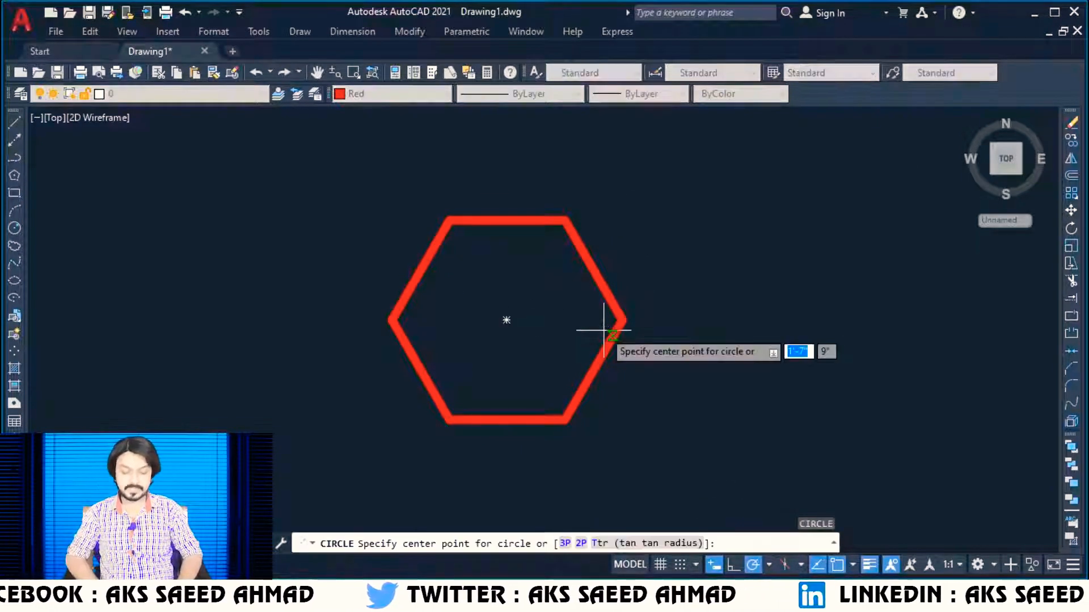
{"action": "left_click", "coordinate": [506, 320]}
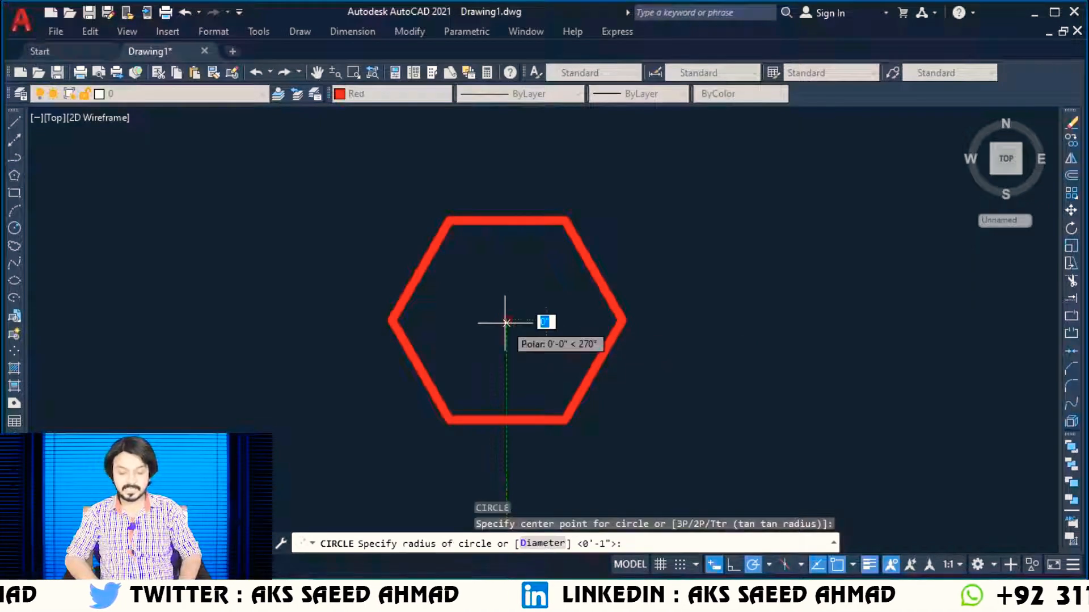
{"action": "left_click", "coordinate": [623, 320]}
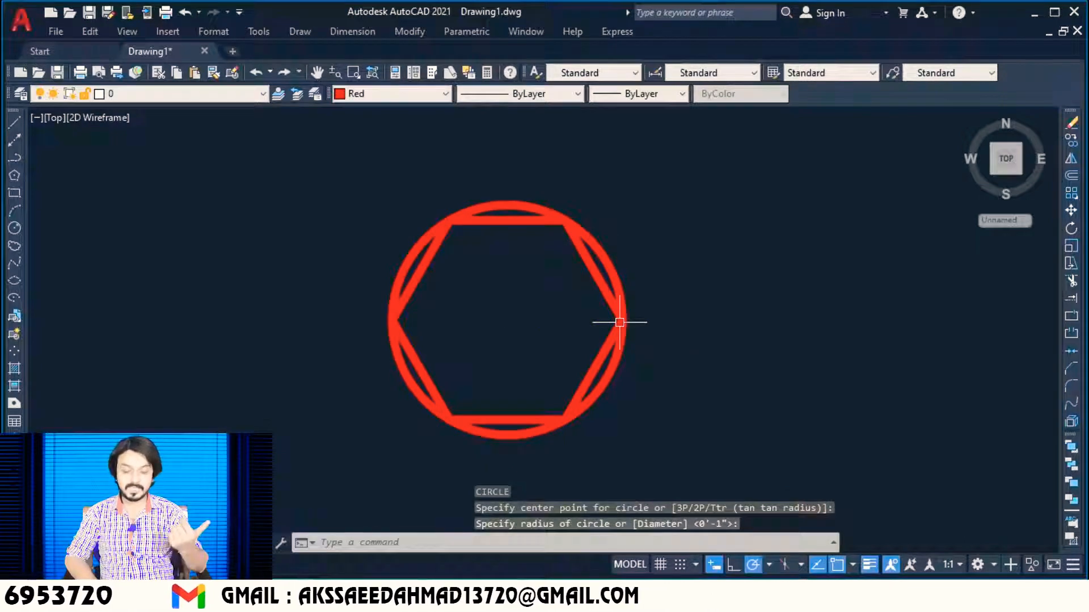
Change the color of the circle around the hexagon to Yellow.
{"action": "left_click", "coordinate": [612, 269]}
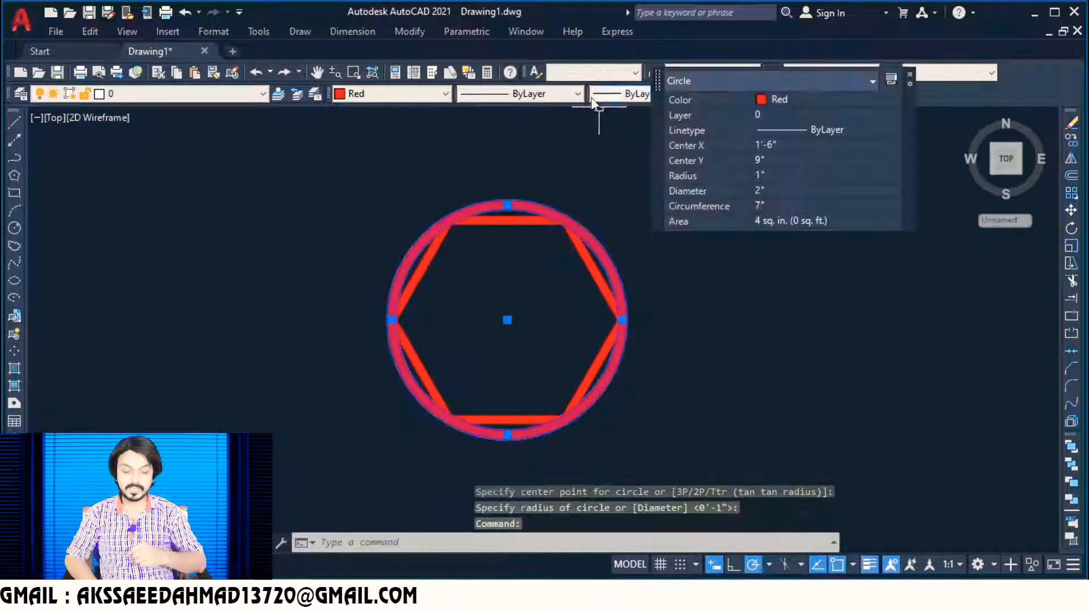
{"action": "left_click", "coordinate": [419, 94]}
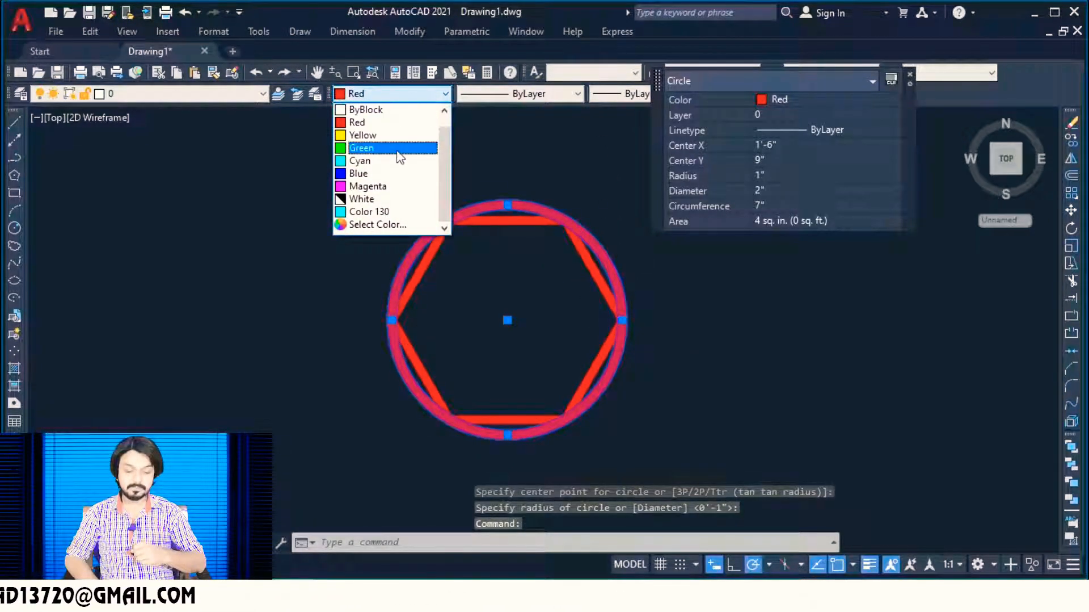
{"action": "left_click", "coordinate": [369, 132]}
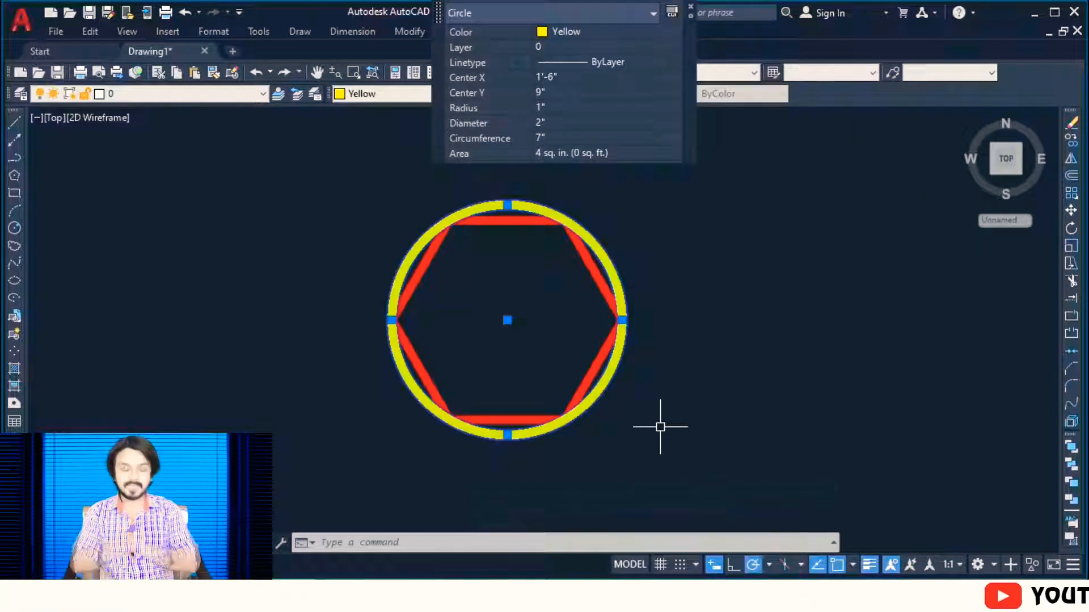